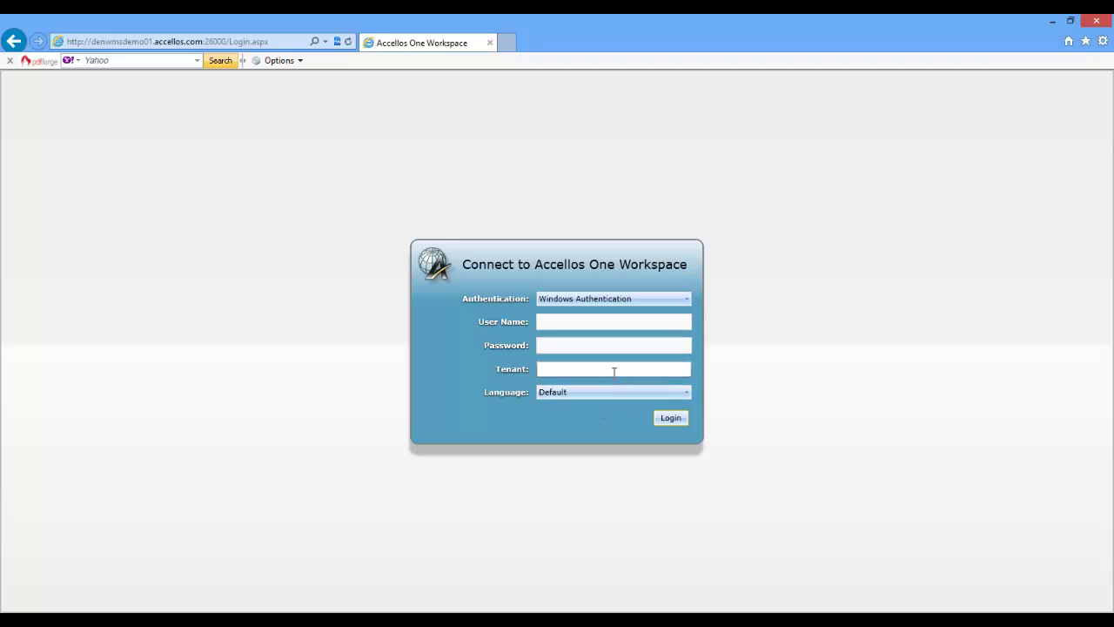
Log in to Accellos One Workspace using Windows Authentication to reach the Warehouse KPI dashboard
click(614, 372)
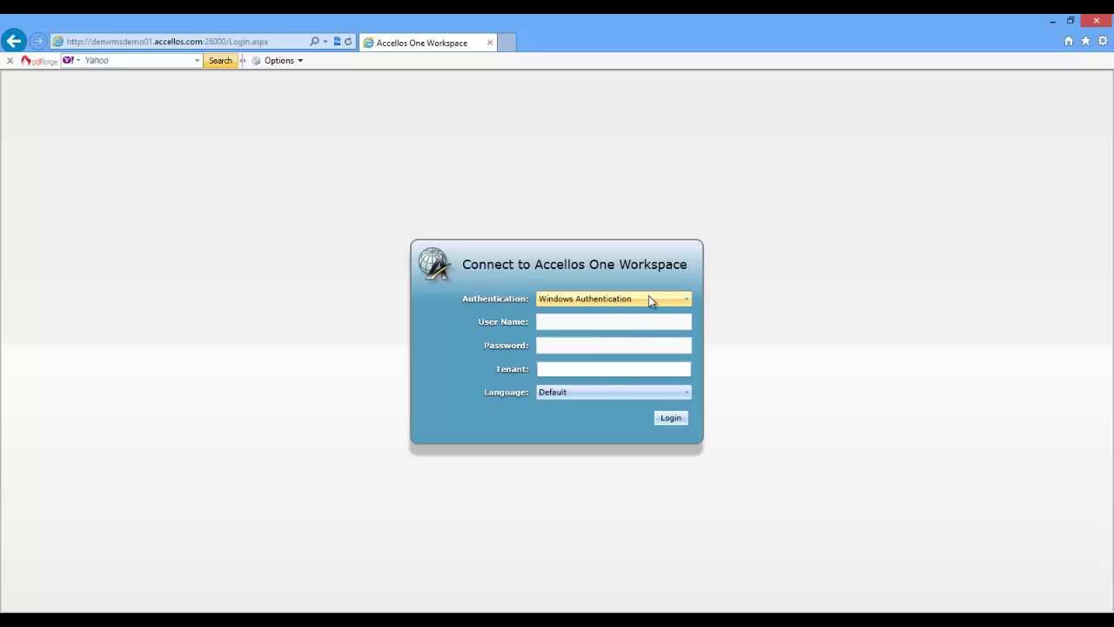
click(648, 297)
click(648, 298)
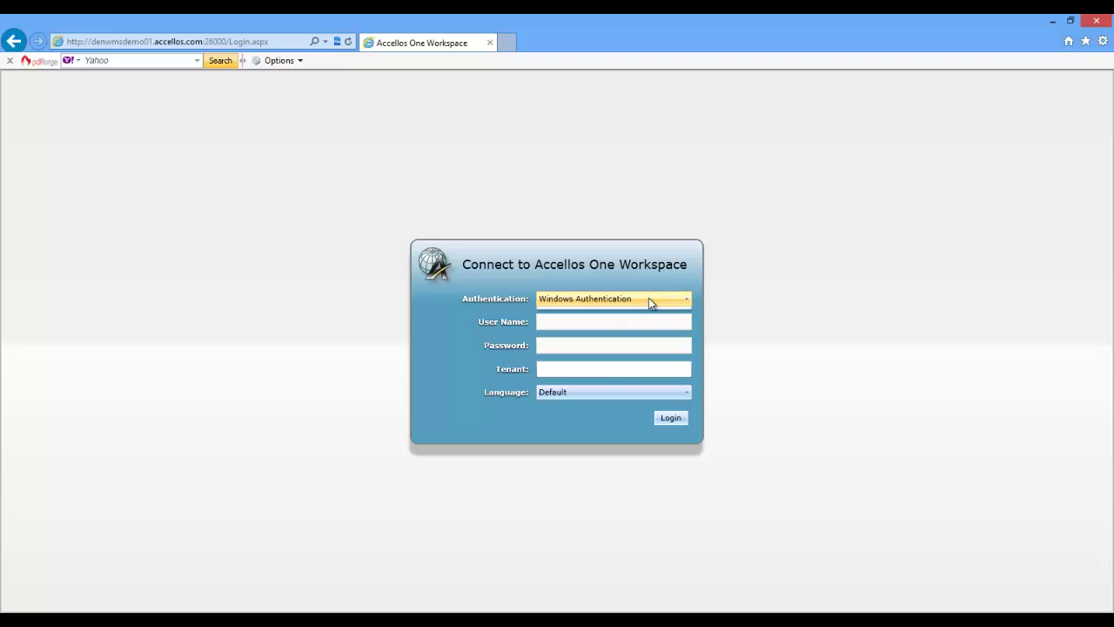
click(669, 418)
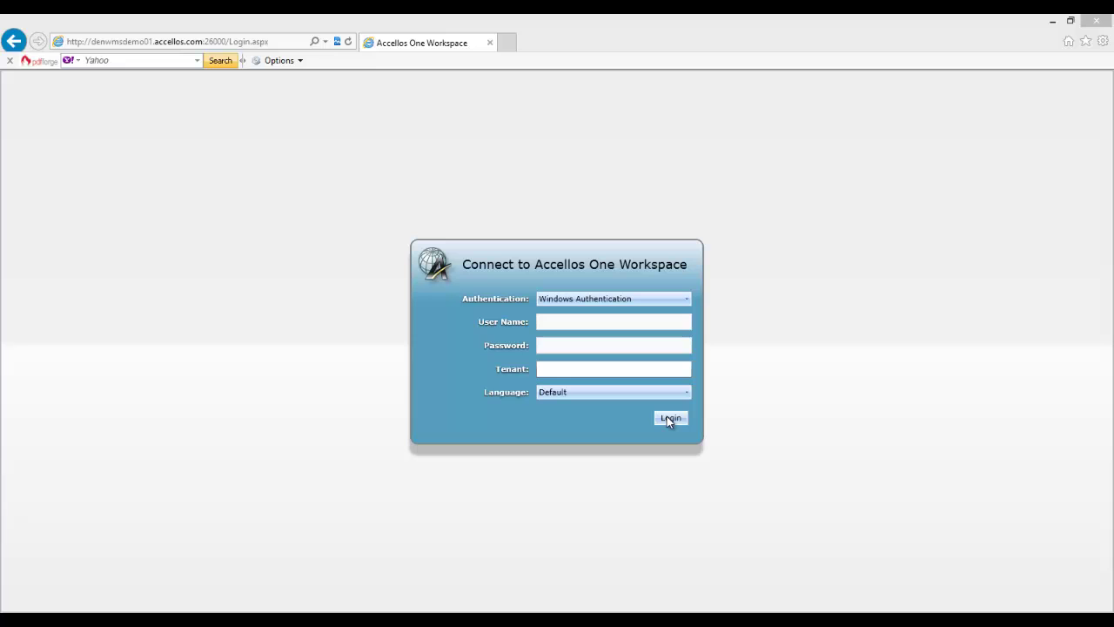
click(669, 418)
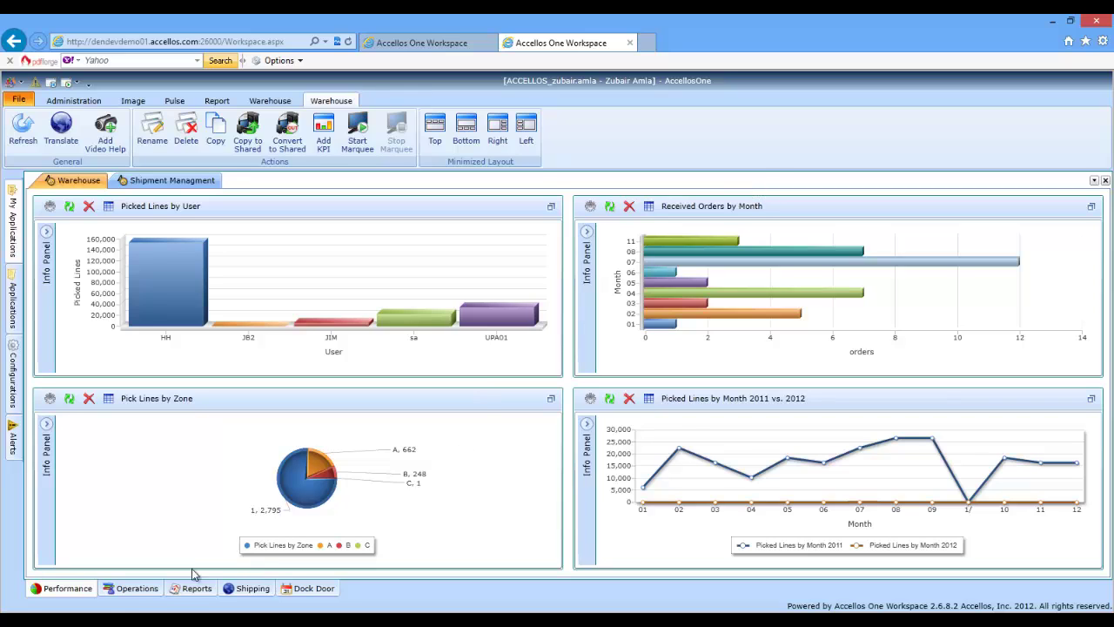
Open the Inventory Workcenter from the Operations tab, showing all 17 inventory records
click(136, 589)
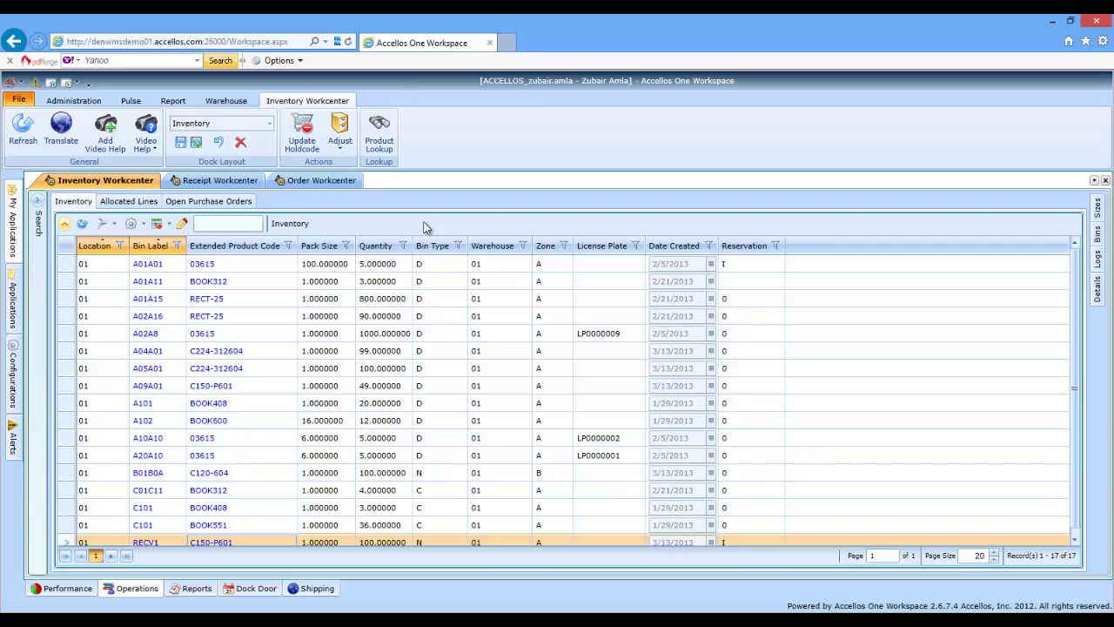
Filter the inventory grid by Product Code book408, leaving BOOK408 rows in bins A101 and C101
click(39, 203)
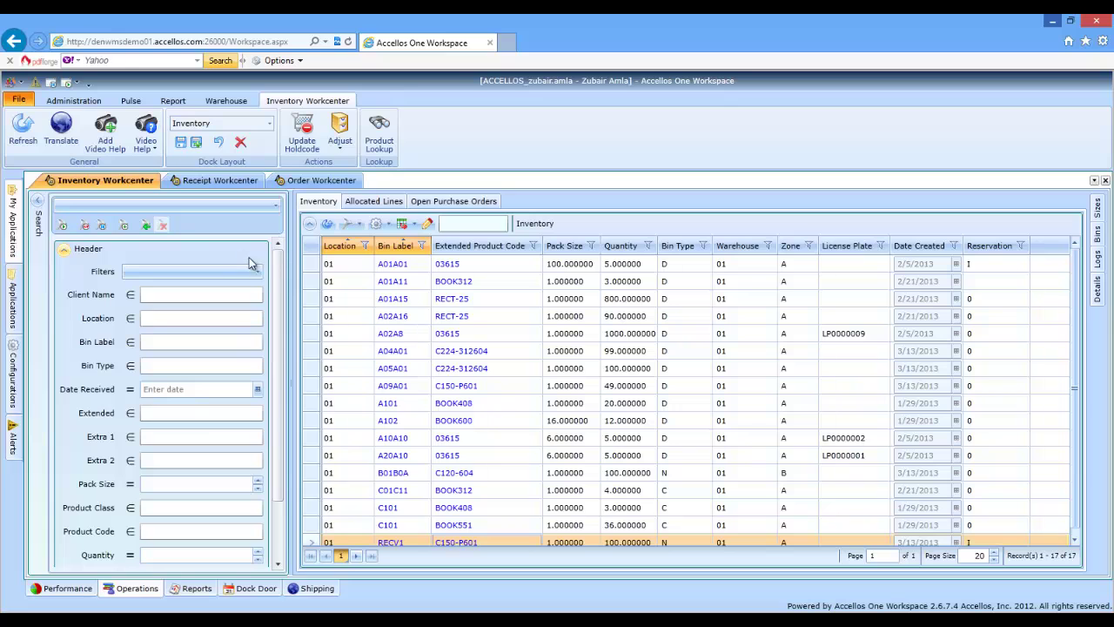
drag(278, 279, 296, 394)
scroll(266, 281, up, 3)
click(169, 535)
text(book)
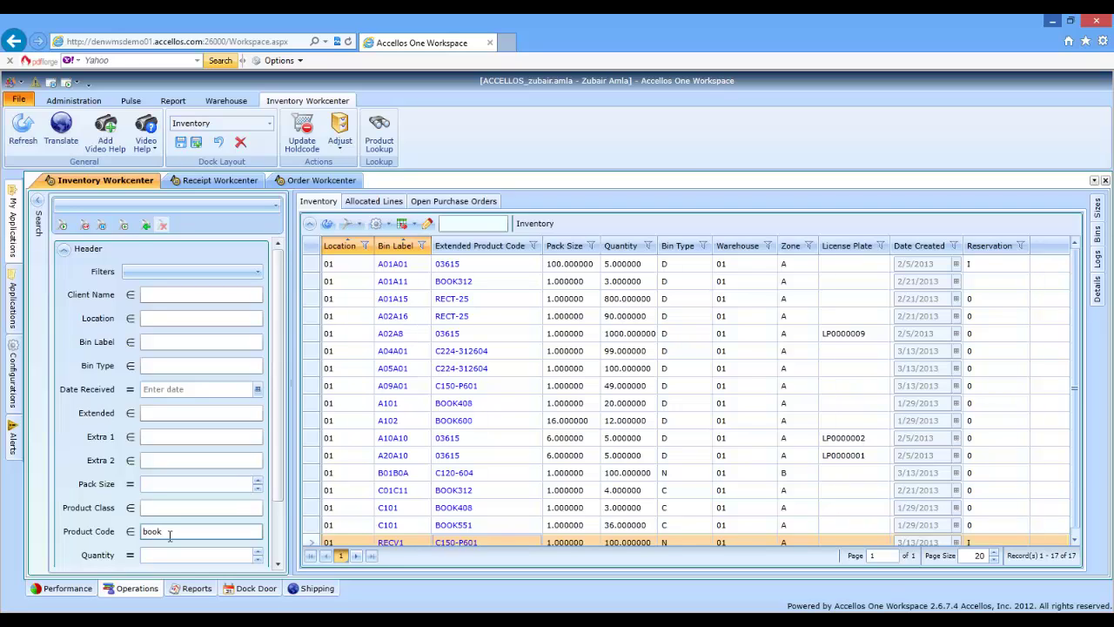
text(408)
key(Return)
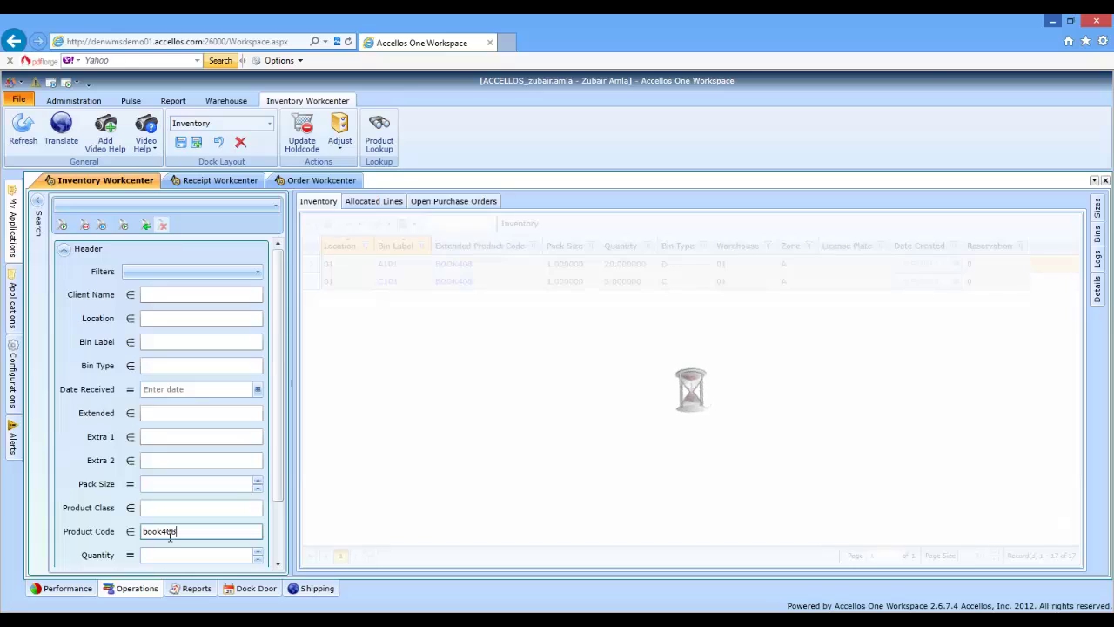
Save the book408 filter as search set 'World Atlas' and collapse the Search panel
click(145, 227)
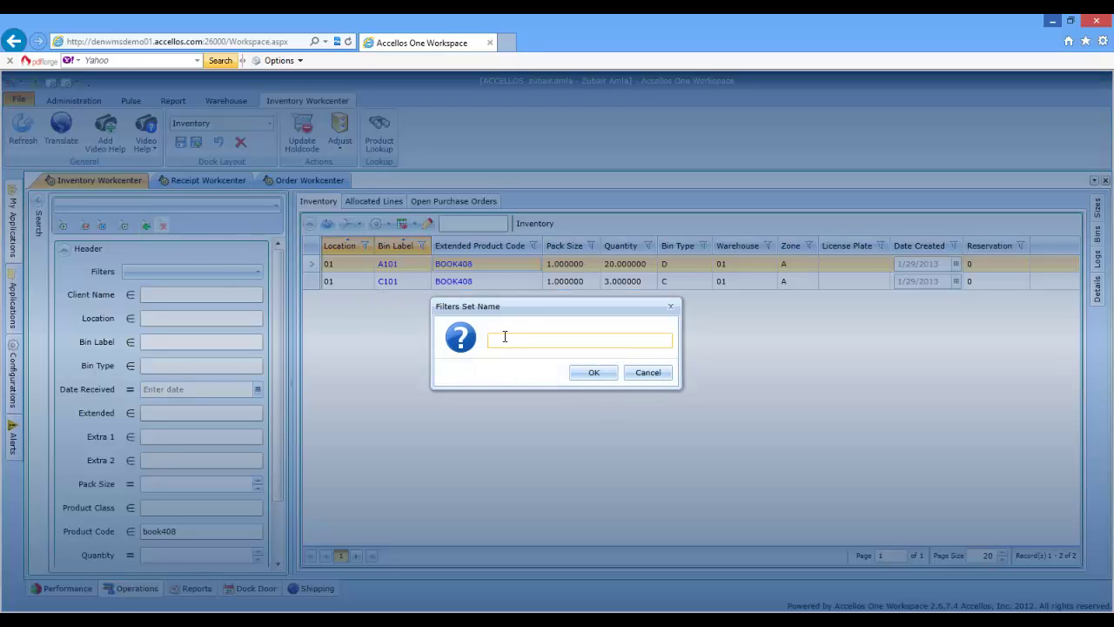
text(w)
key(BackSpace)
text(Wald)
text( Atlas)
key(Return)
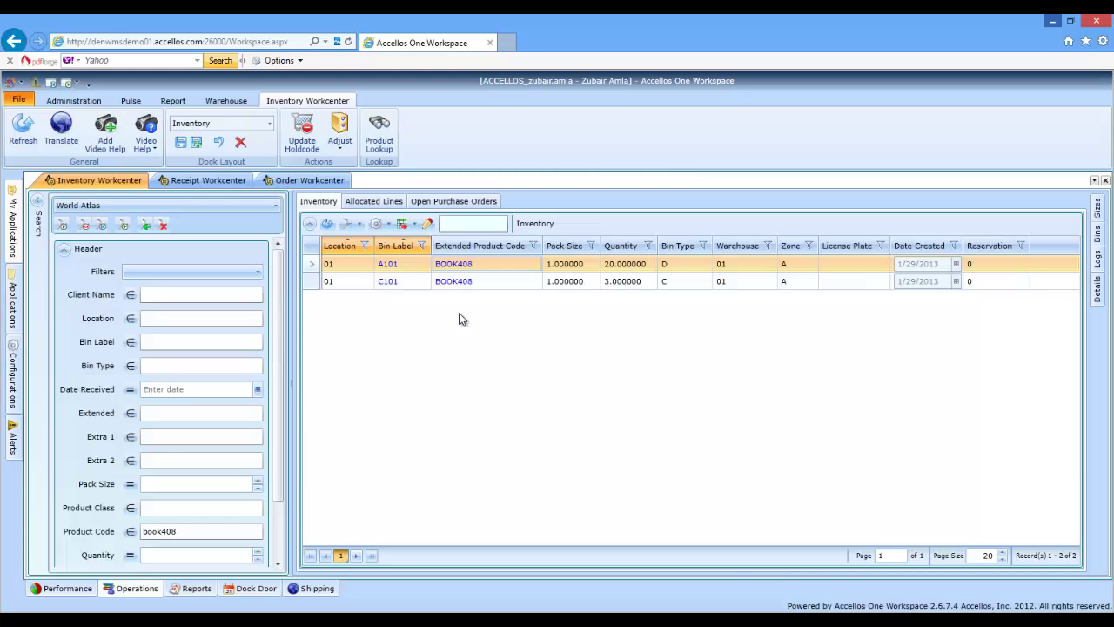
click(37, 205)
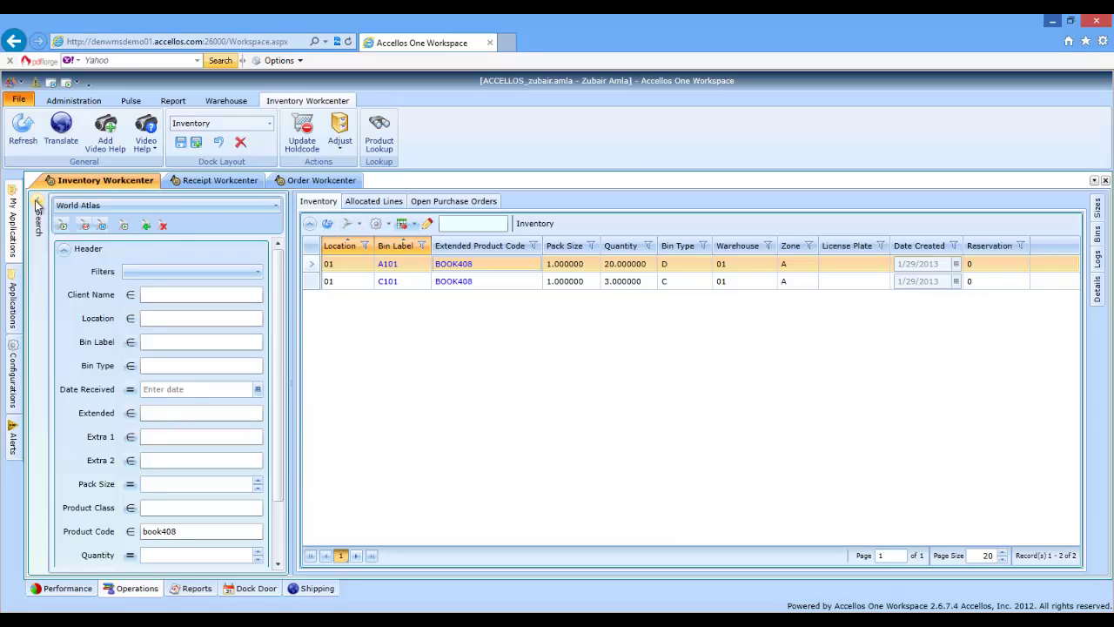
click(37, 205)
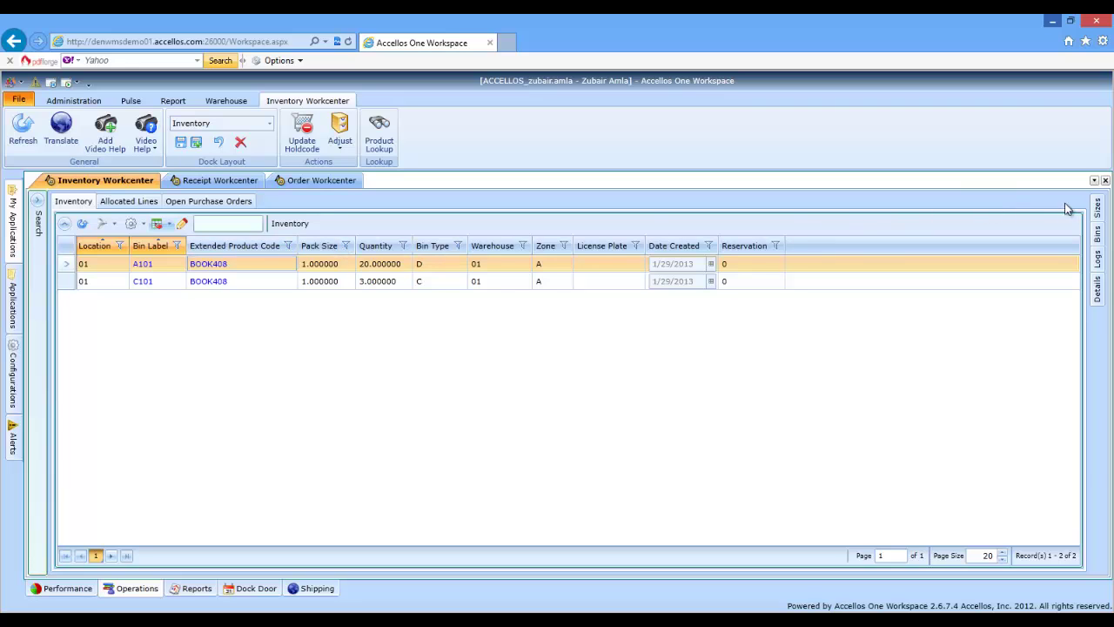
Dock BOOK408's product details as a separate Details tab, then return to the Inventory grid
click(1098, 233)
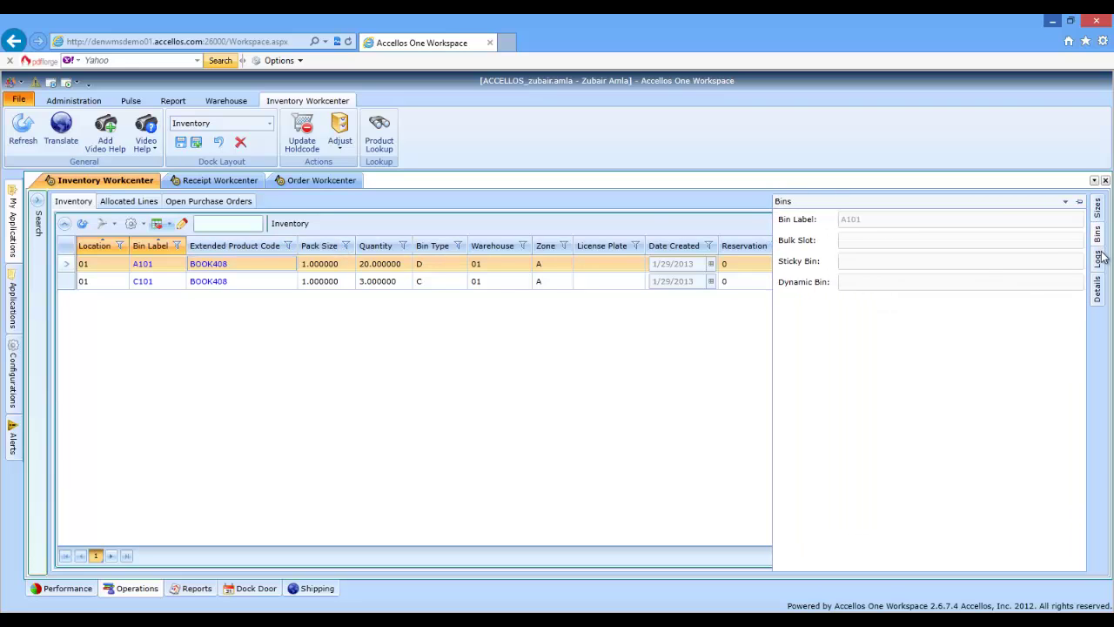
click(1102, 260)
click(1098, 287)
click(1080, 202)
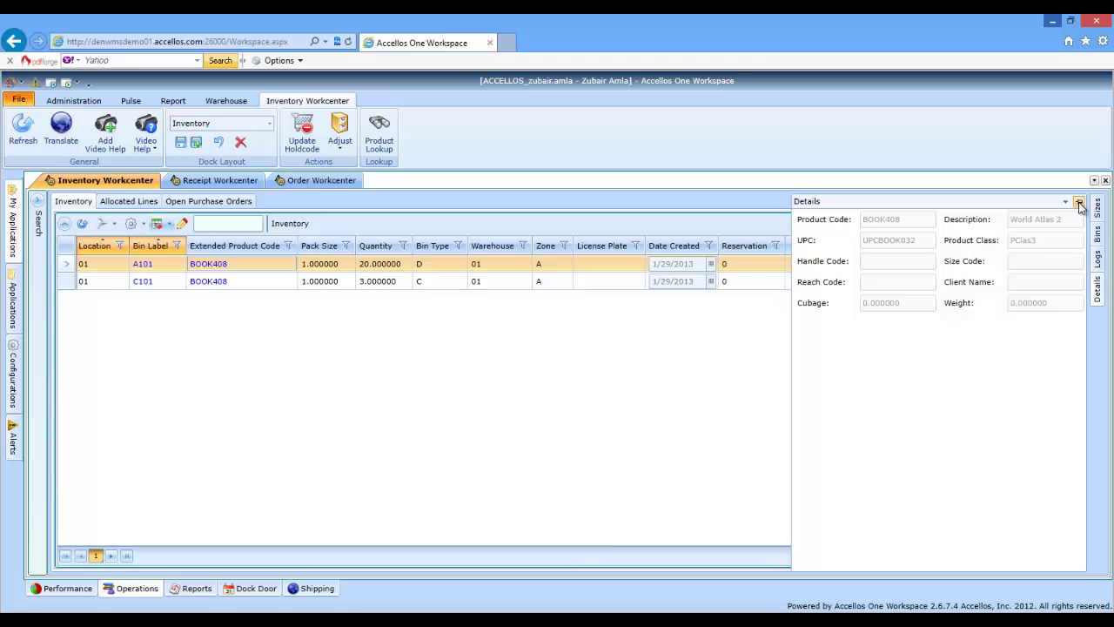
drag(992, 206, 572, 385)
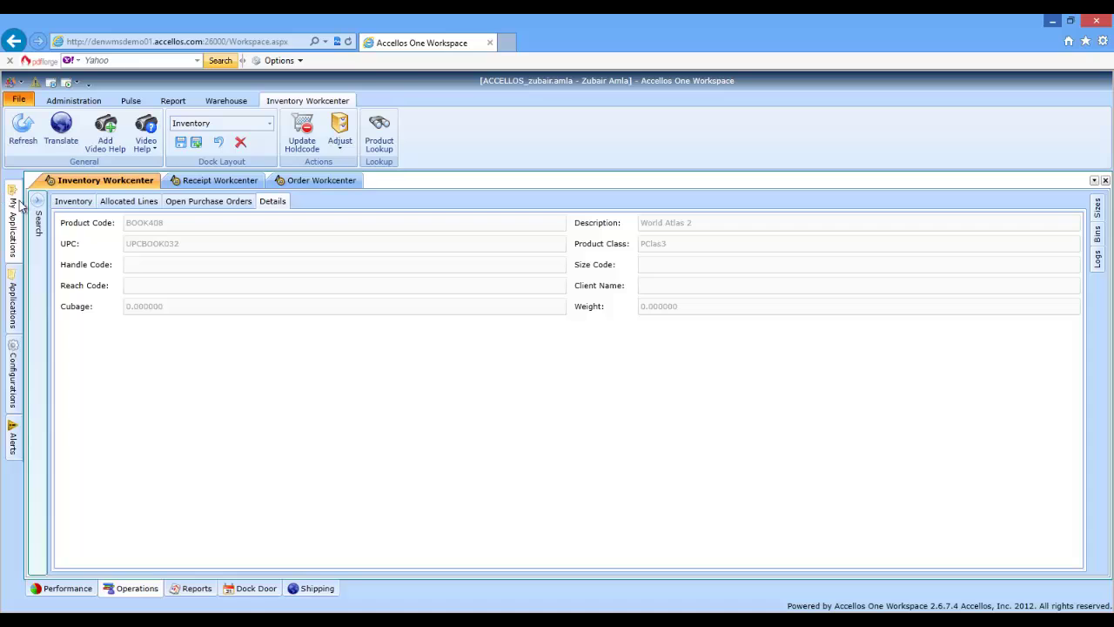
click(72, 201)
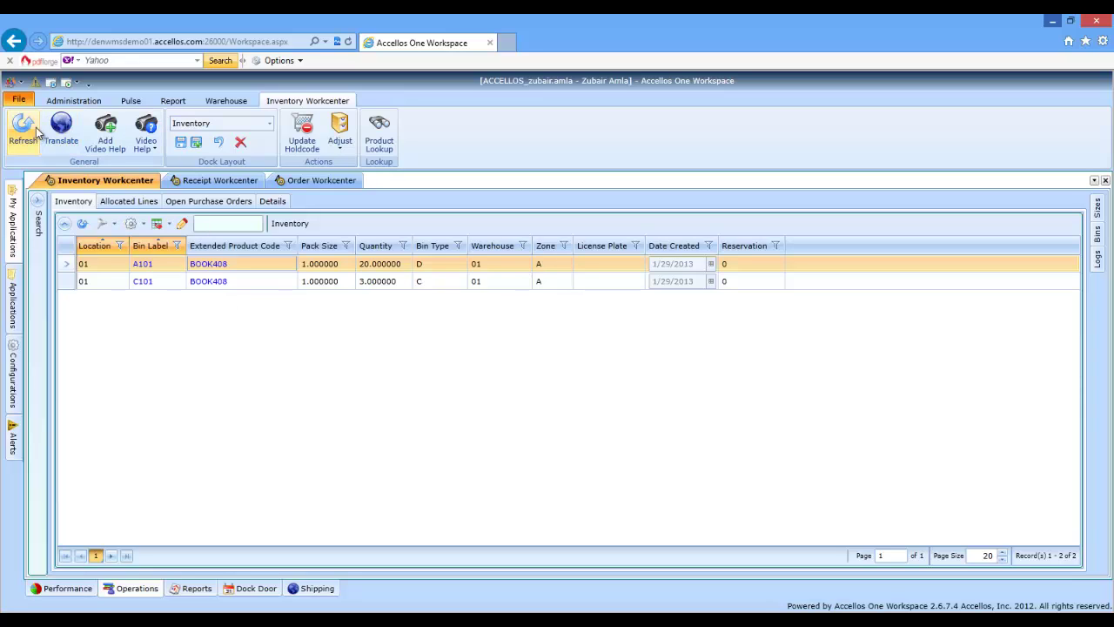
click(147, 135)
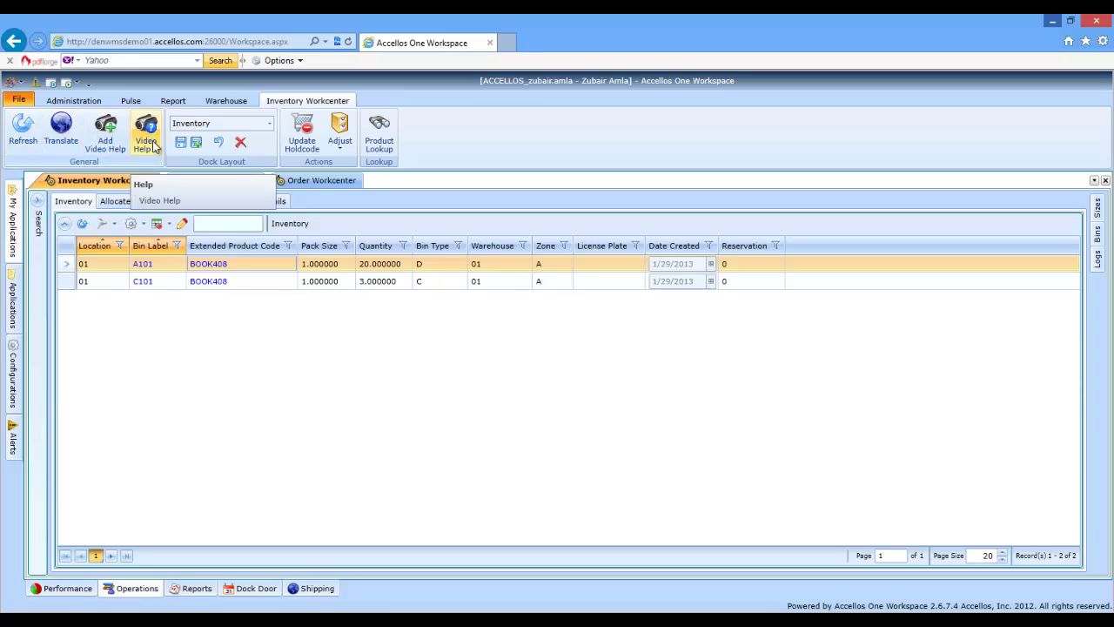
click(155, 148)
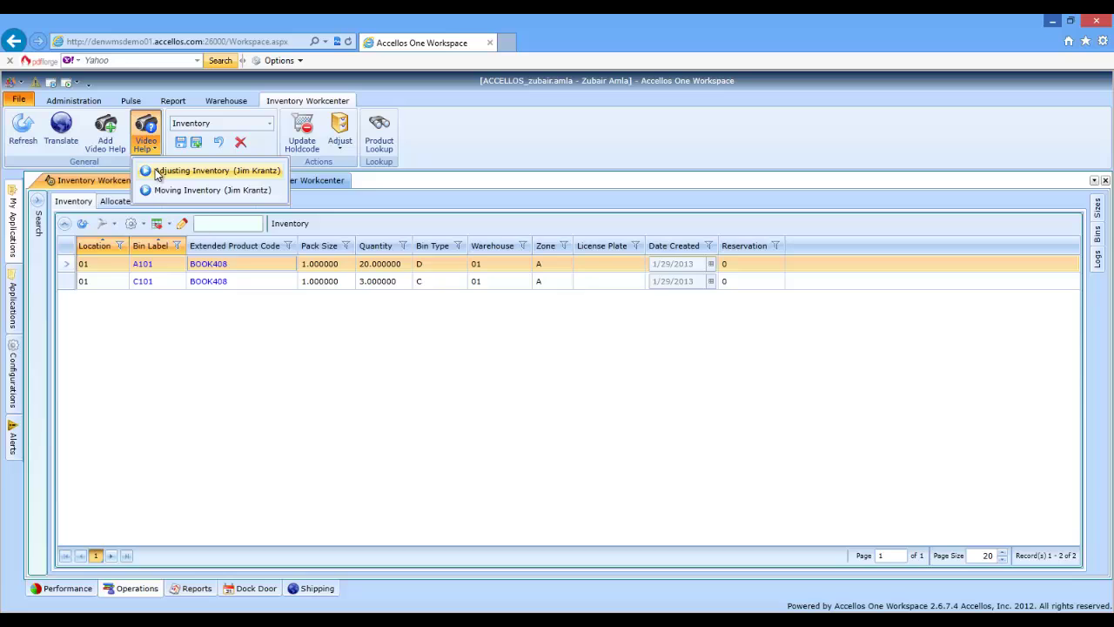
click(155, 169)
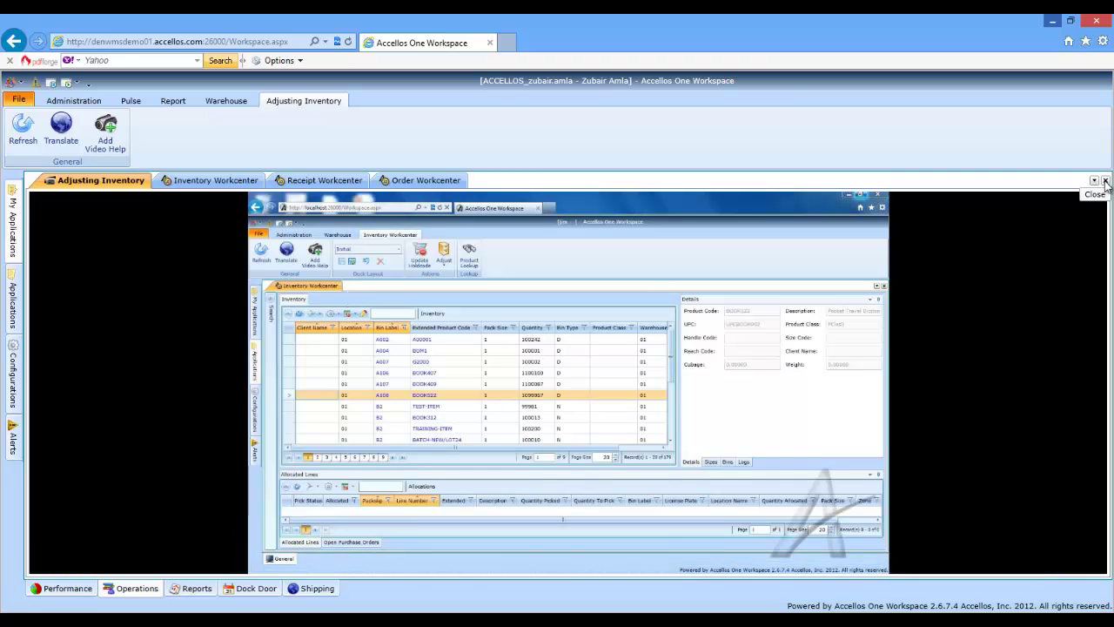
click(1105, 181)
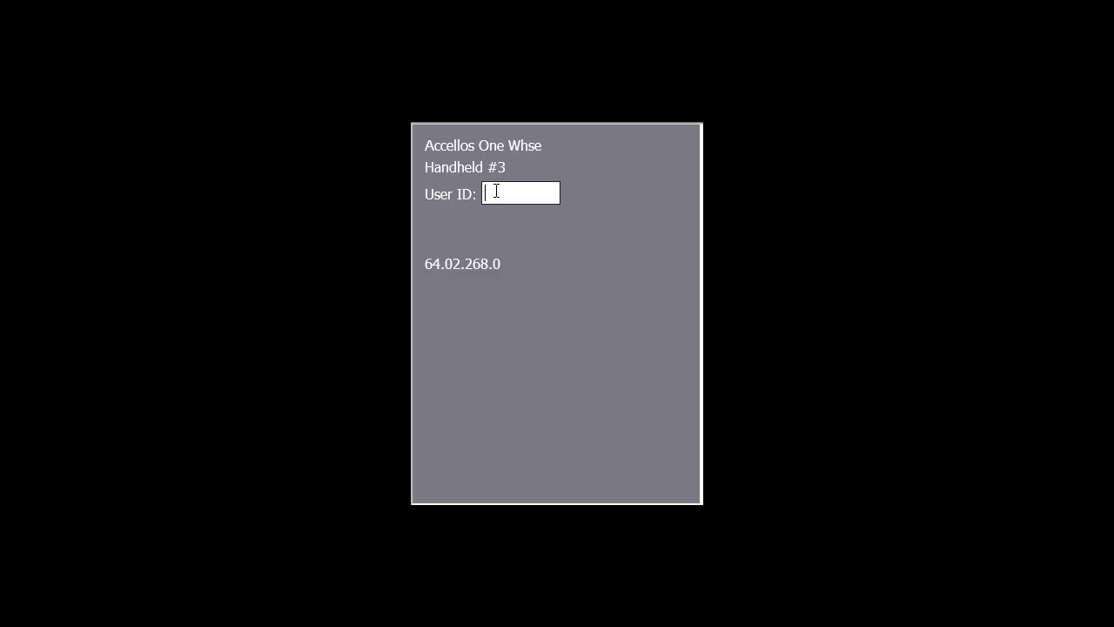
Sign in on the handheld with user ID and password, continuing past Assigned Work to the main menu
text(hn)
key(Return)
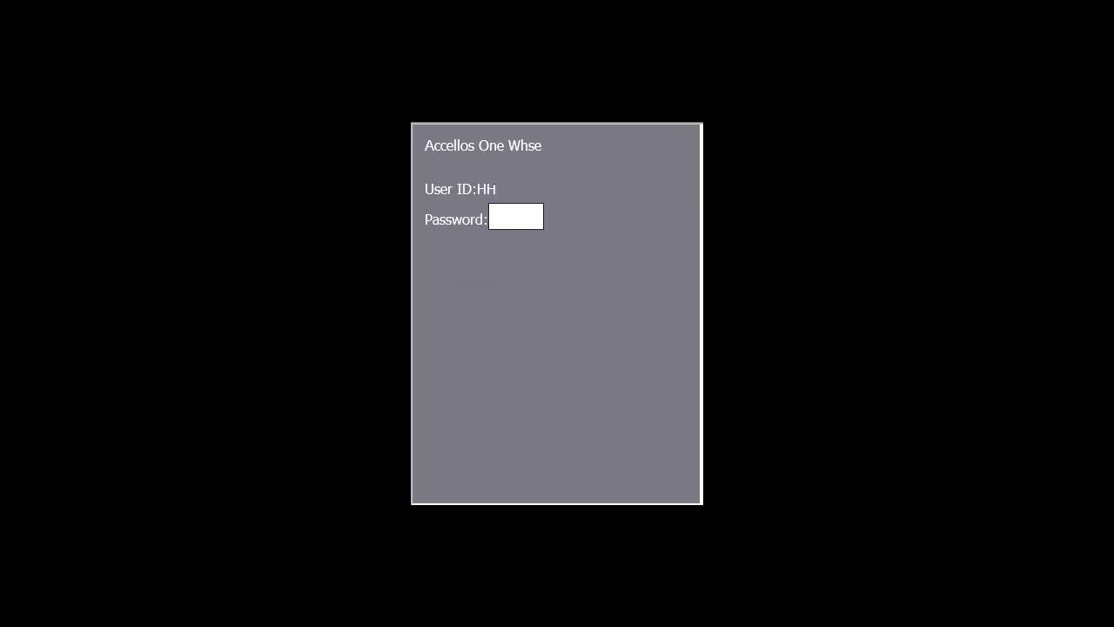
key(Return)
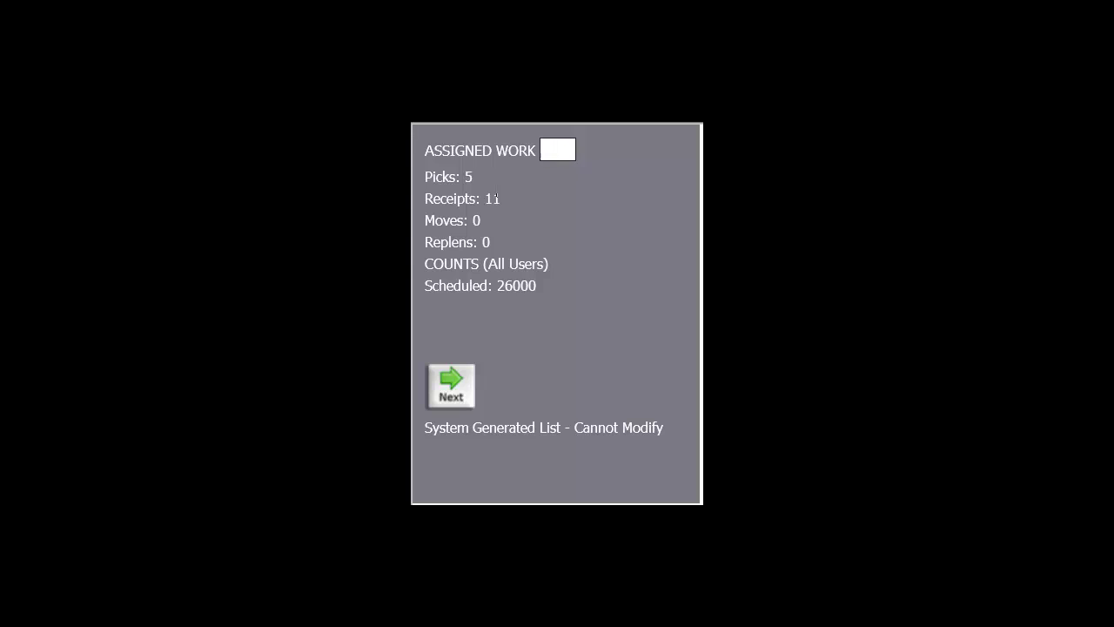
key(Return)
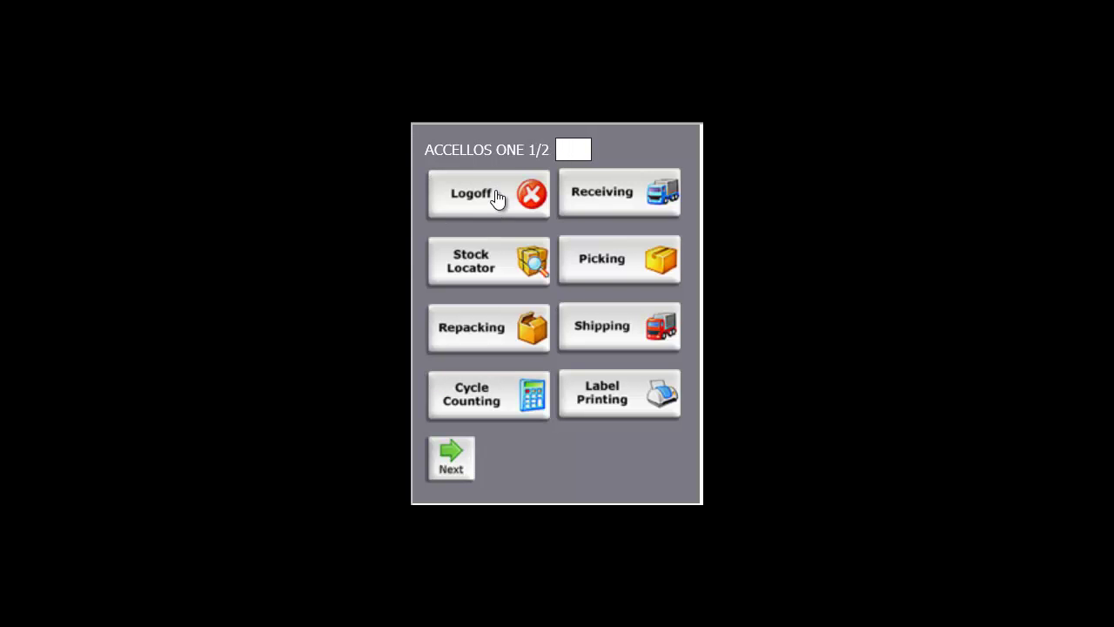